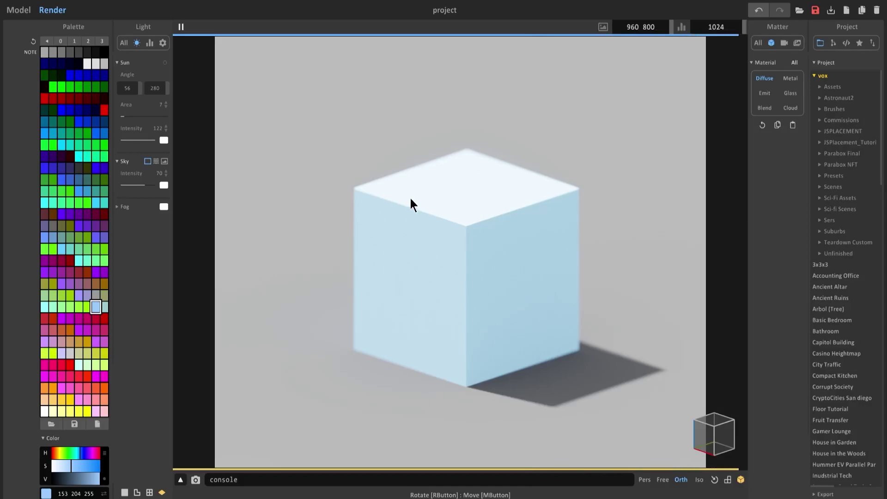
- Toggle between Model and Render views, then try cyan, purple, dark red and gold palette swatches
left_click(20, 10)
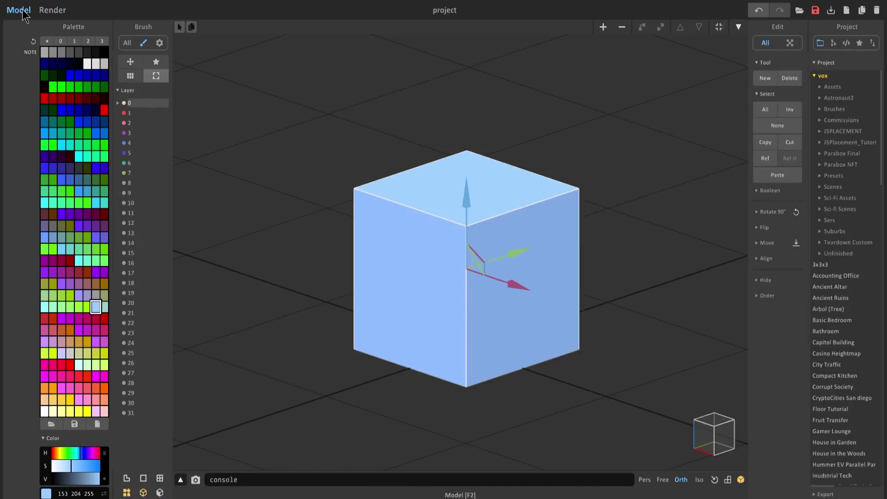
left_click(52, 10)
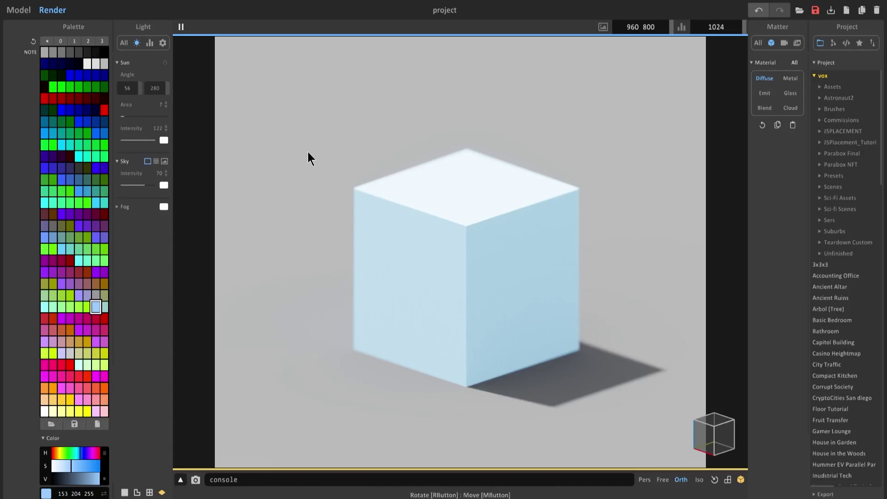
left_click(62, 145)
left_click(87, 110)
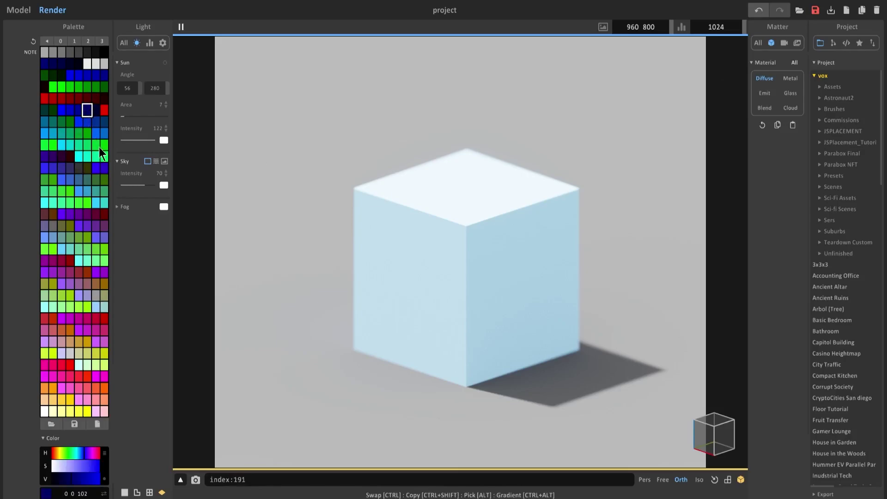
left_click(99, 147)
left_click(62, 157)
left_click(87, 214)
left_click(63, 260)
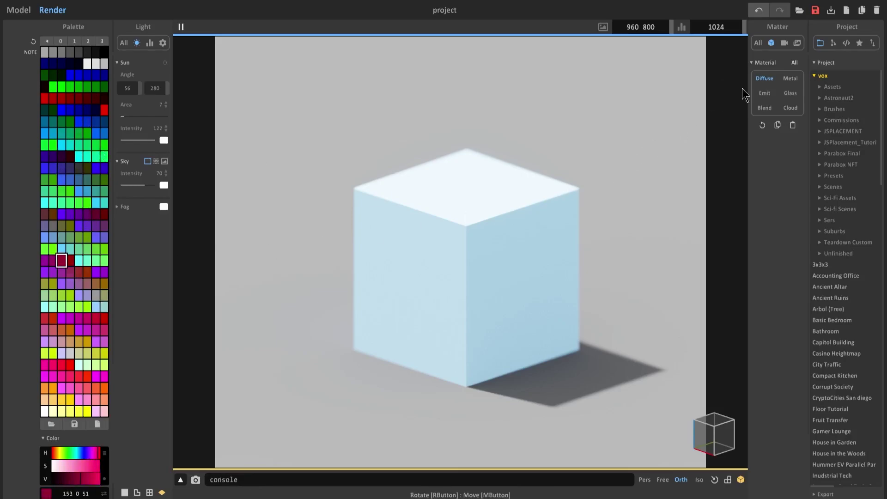
left_click(78, 342)
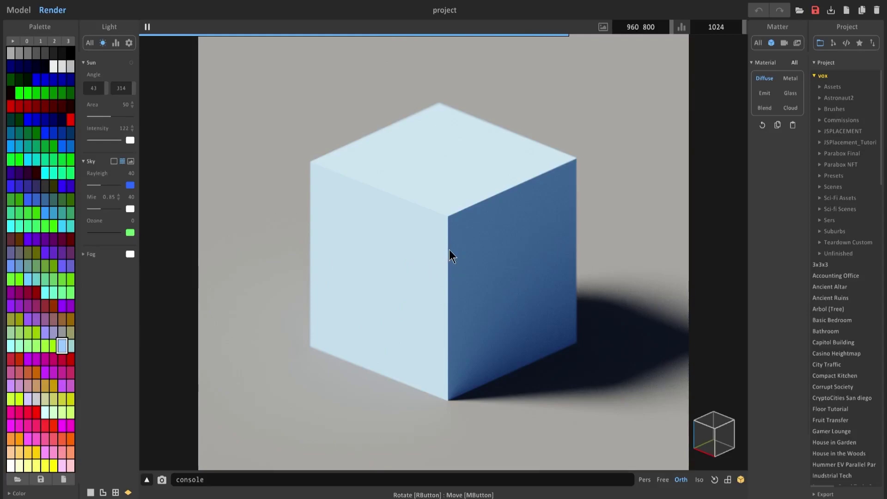
- Give the cube the Metal material with Metallic 87 and view it from above
left_click(794, 79)
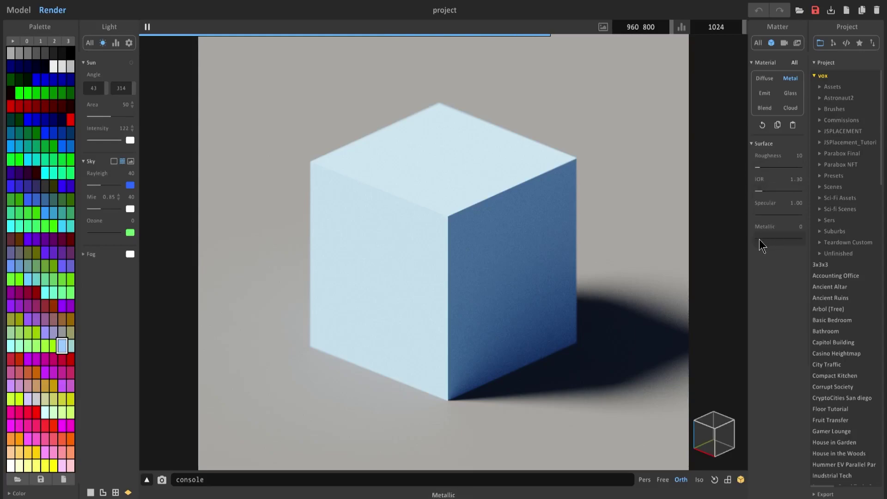
left_click_drag(758, 240, 796, 240)
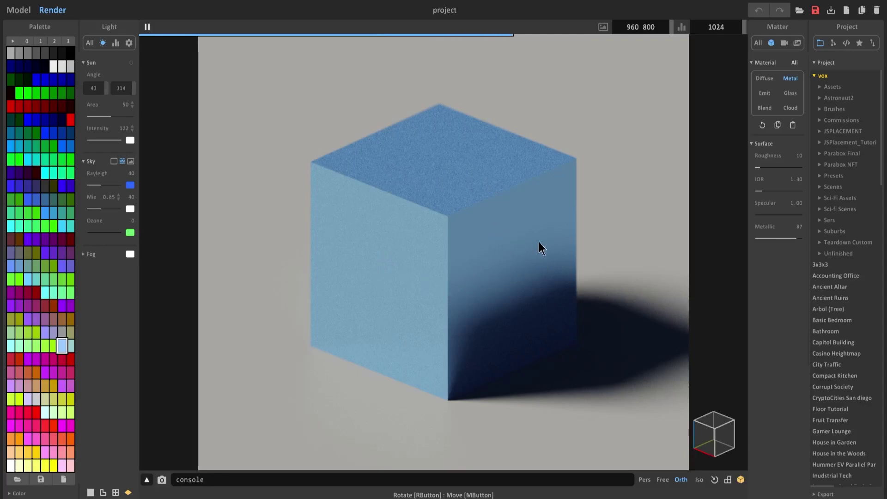
right_click_drag(539, 242, 514, 224)
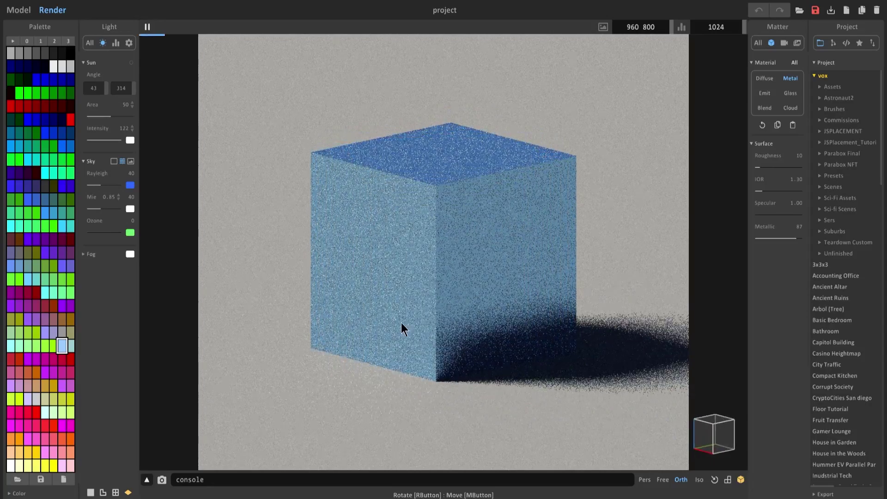
right_click_drag(438, 173, 455, 193)
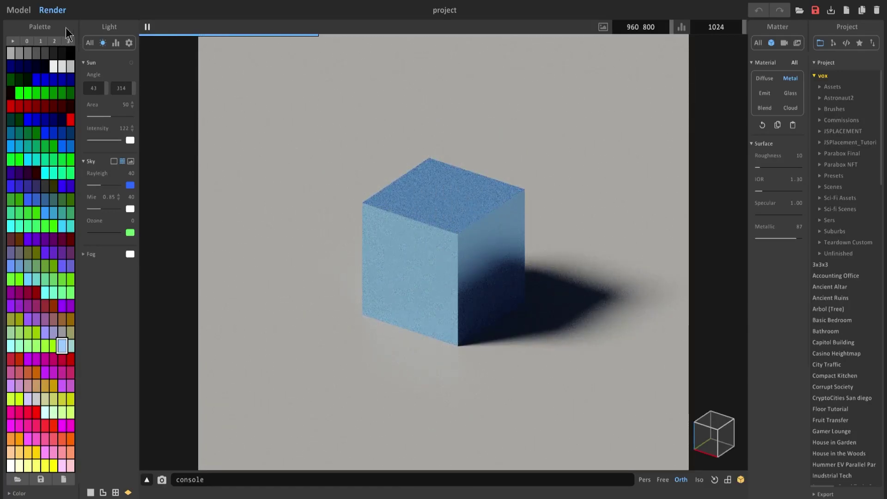
- Duplicate the cube to the right and paint the copy white
left_click(19, 10)
key("Tab")
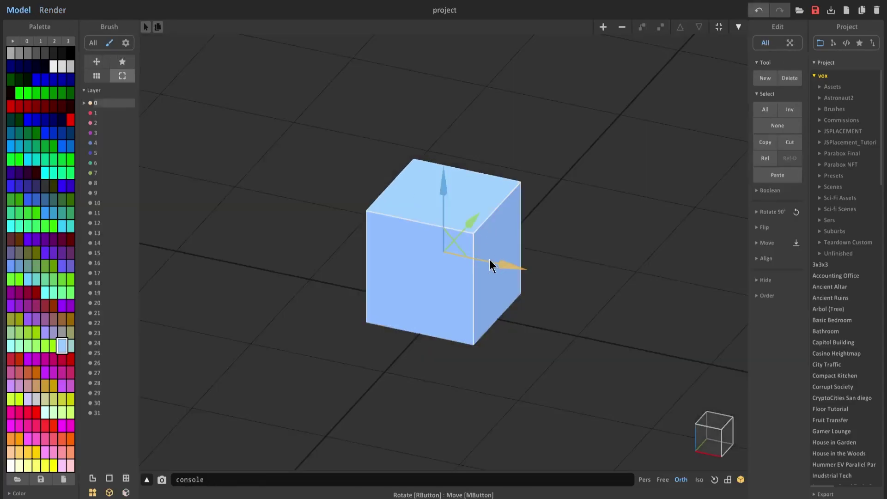
left_click_drag(489, 260, 643, 292, "shift")
left_click(62, 66)
key("Tab")
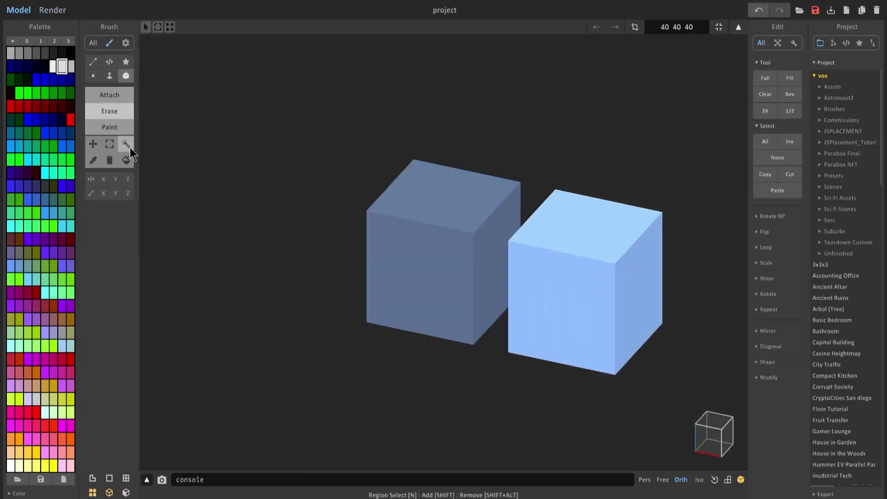
left_click(562, 282)
key("Tab")
key("Tab")
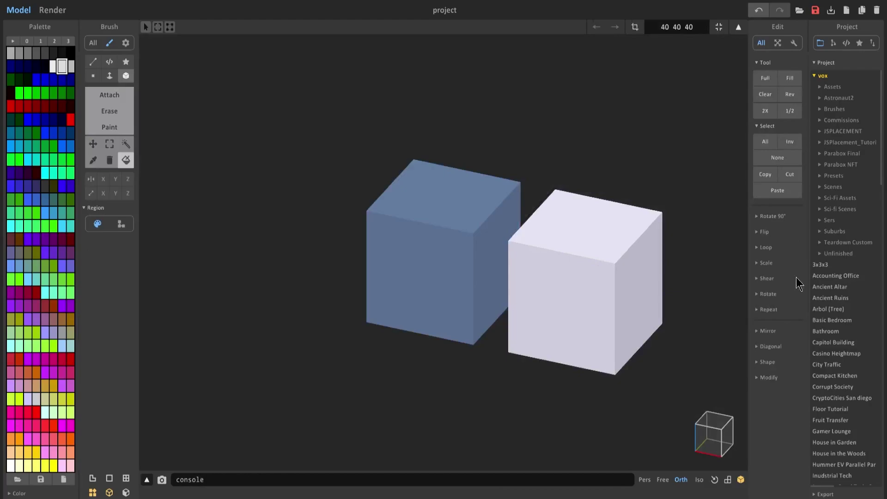
- Scale the white copy to 0.5 and return to the two-cube scene overview
left_click(766, 263)
left_click(777, 278)
type("0.5")
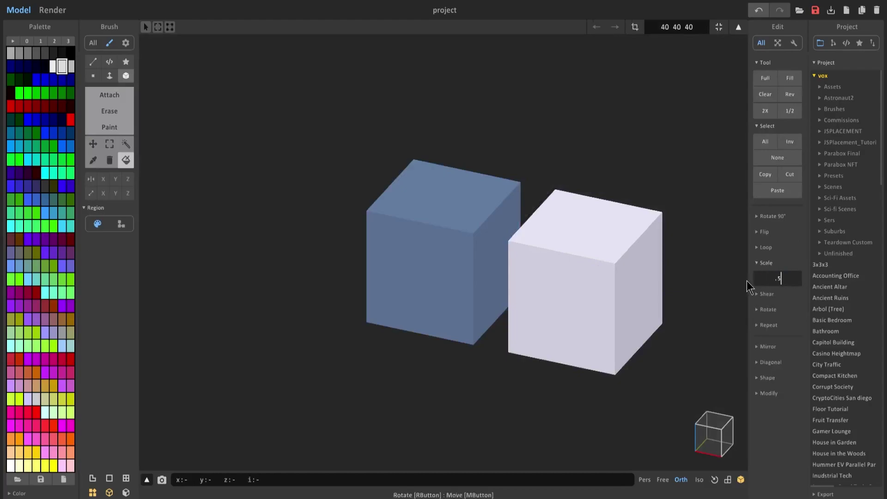
key("Return")
key("Tab")
mouse_move(606, 96)
right_mouse_down()
mouse_move(436, 219)
mouse_move(431, 192)
right_mouse_up()
- In Render view, select the blue cube's swatch to show its Metal settings (roughness 15, metallic 79)
left_click(68, 17)
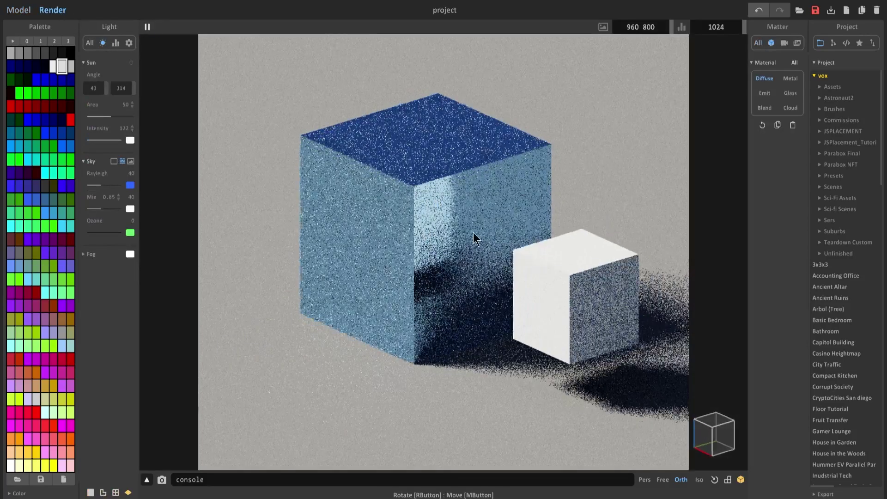
mouse_move(475, 238)
right_mouse_down()
mouse_move(436, 222)
mouse_move(464, 222)
right_mouse_up()
scroll(451, 234, "up", 2)
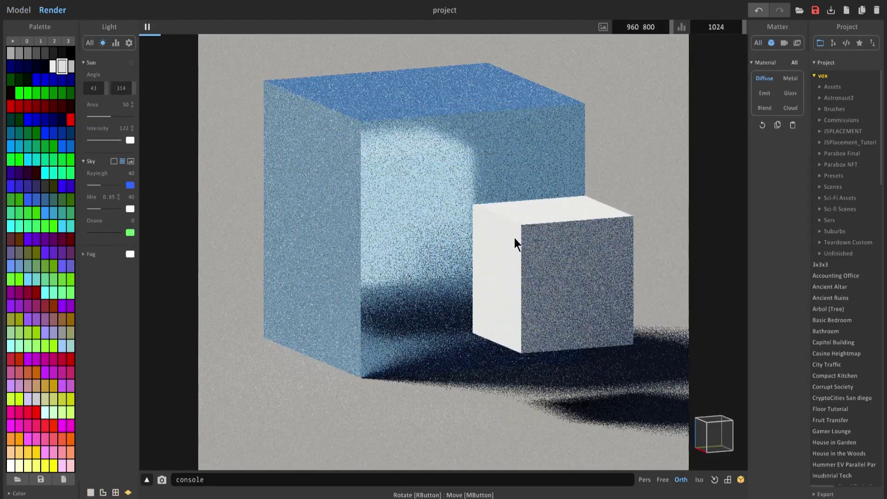
right_click_drag(533, 245, 409, 133)
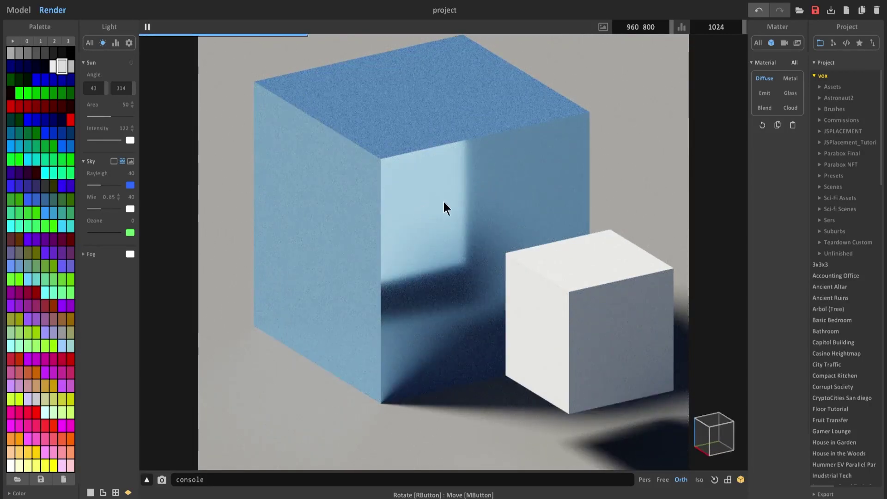
left_click(438, 164)
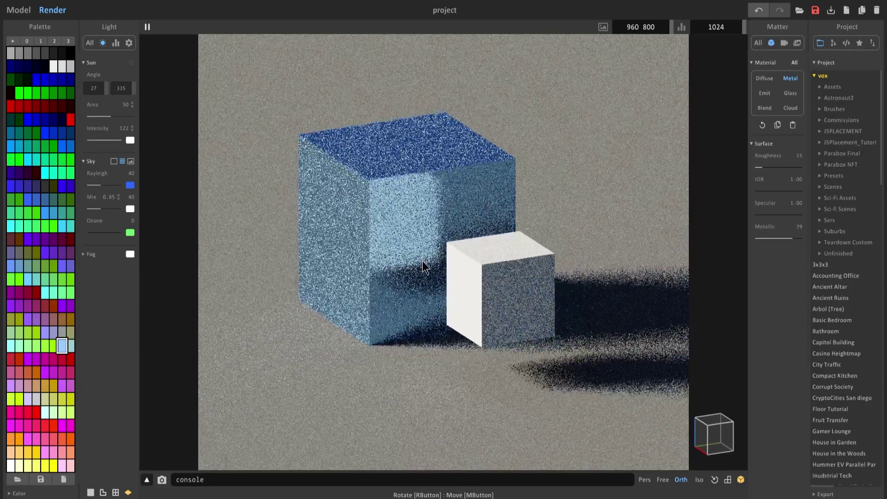
scroll(423, 240, "up", 2)
right_click_drag(407, 264, 446, 208)
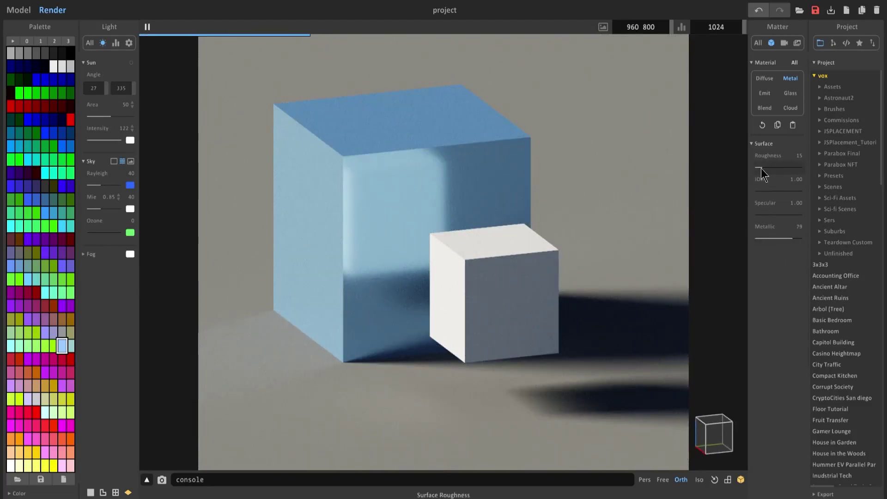
- Drop the blue cube's Roughness to 0 and nudge Metallic down from 79 to 75
left_click_drag(761, 170, 741, 181)
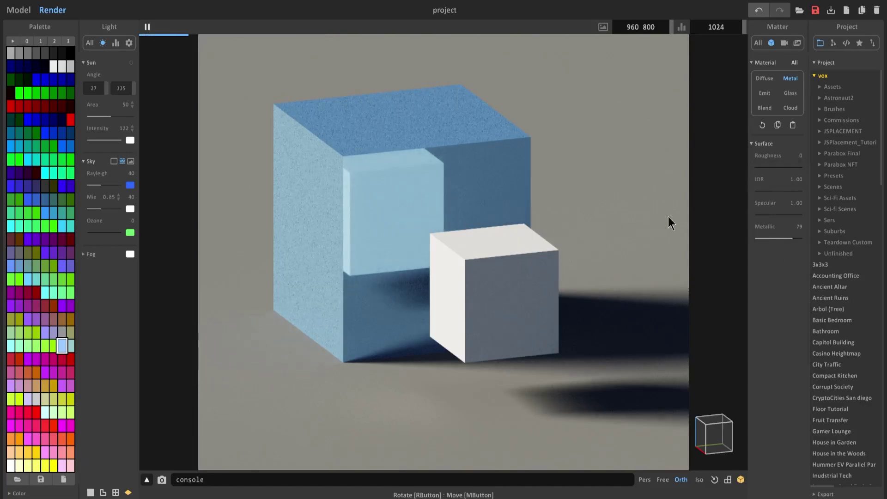
right_click_drag(512, 207, 495, 211)
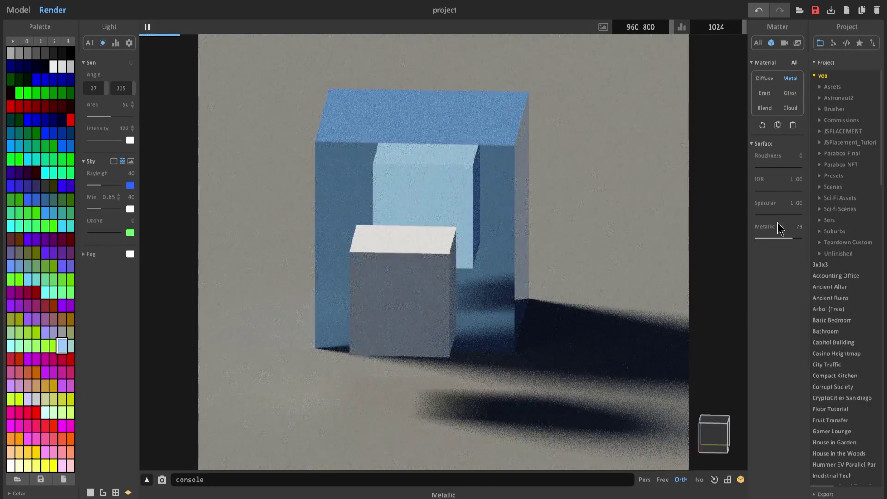
mouse_move(791, 239)
left_mouse_down()
mouse_move(773, 239)
mouse_move(792, 238)
left_mouse_up()
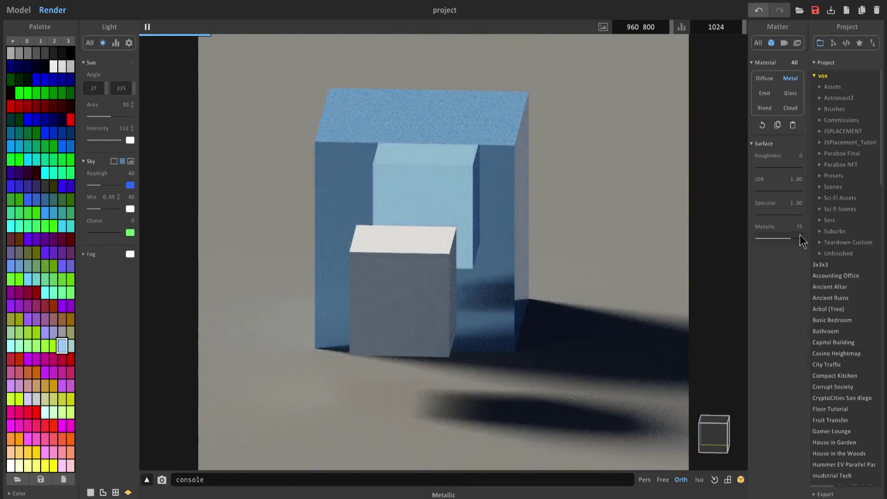
- Orbit so the white cube sits at left, then bring Metallic down to 0
right_click_drag(661, 225, 501, 187)
right_click_drag(373, 274, 381, 245)
right_click_drag(417, 221, 497, 212)
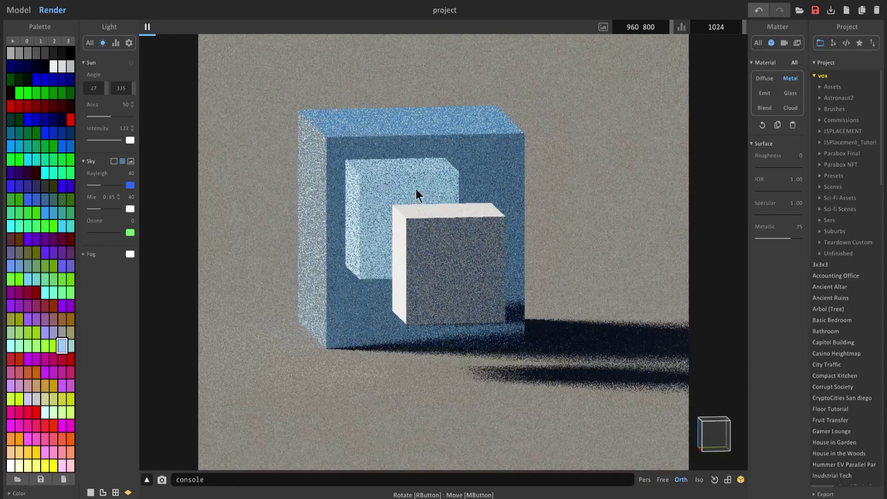
right_click_drag(415, 192, 411, 228)
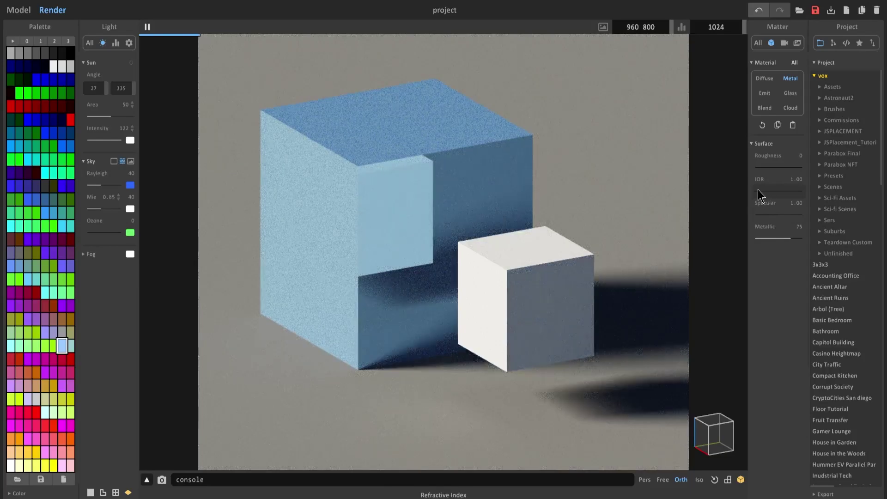
right_click_drag(601, 231, 561, 240)
left_click_drag(773, 239, 727, 234)
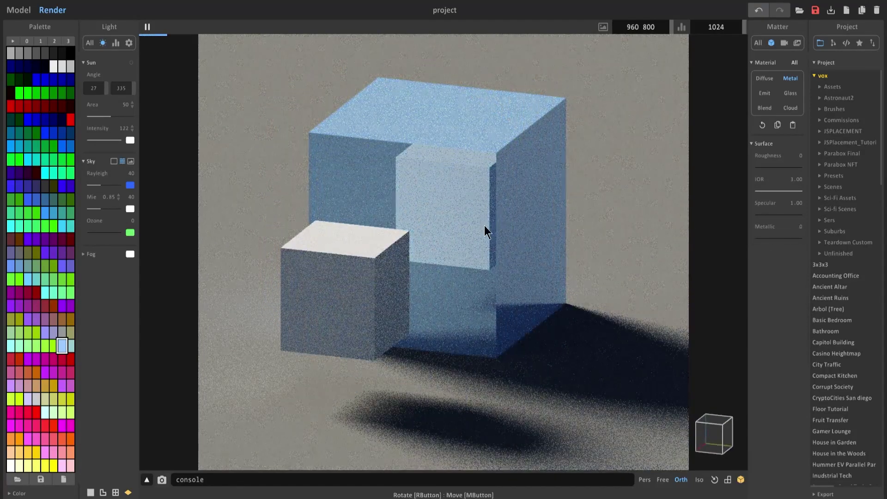
scroll(484, 224, "up", 5)
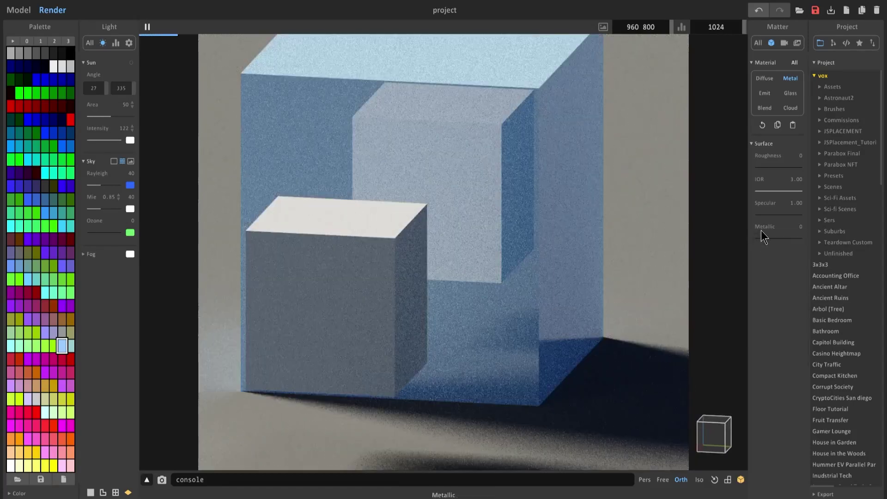
scroll(539, 257, "down", 4)
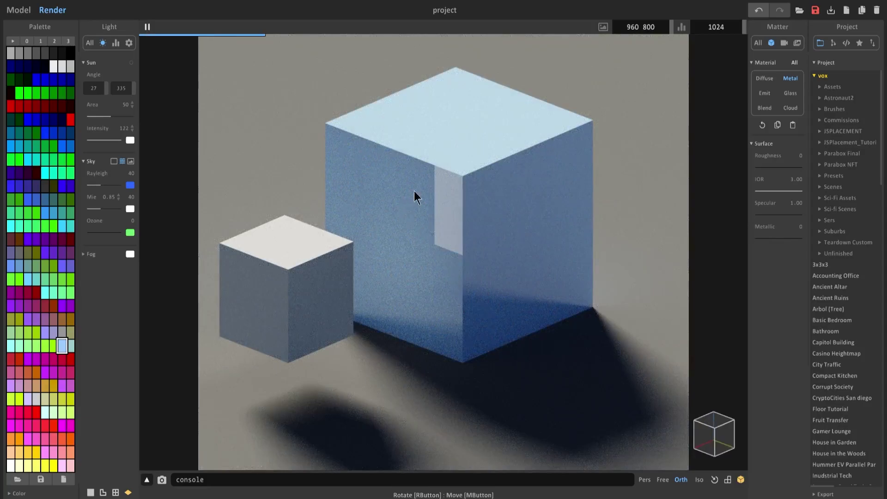
- Orbit the render camera around to a low, frontal view of the blue and white cubes
right_click_drag(414, 196, 421, 216)
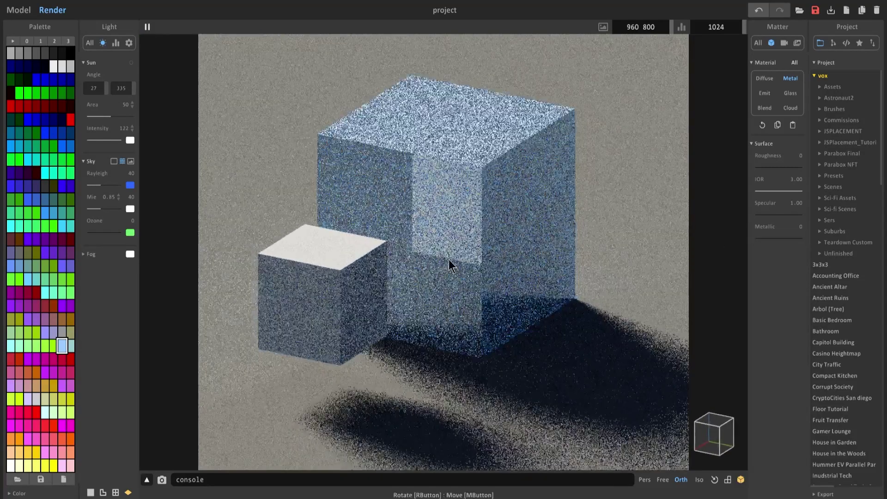
right_click_drag(448, 260, 469, 253)
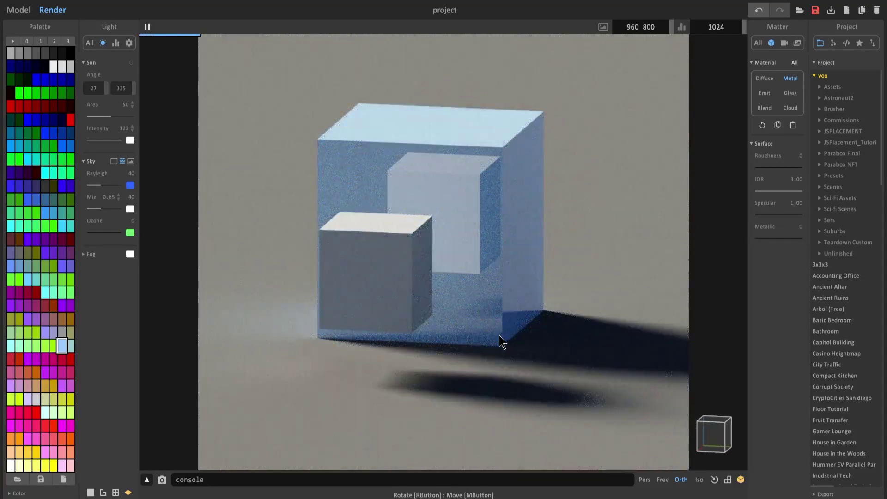
right_click_drag(487, 158, 455, 189)
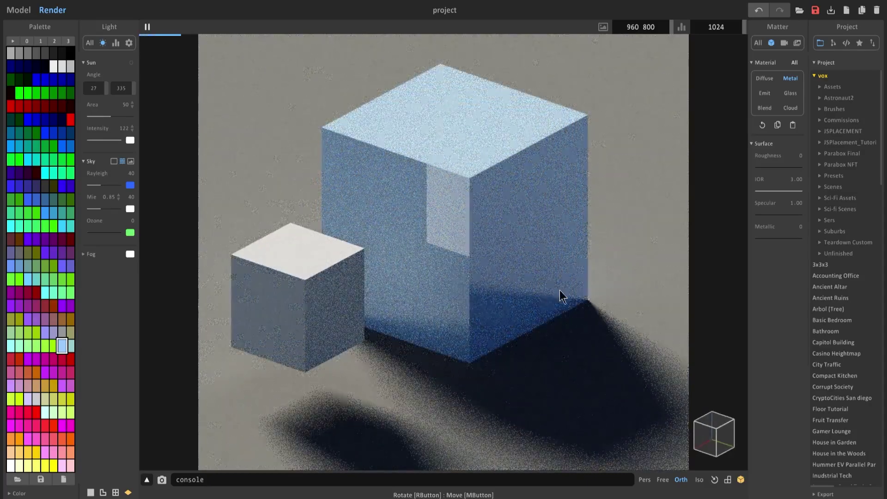
mouse_move(462, 317)
right_mouse_down()
mouse_move(533, 265)
mouse_move(520, 256)
right_mouse_up()
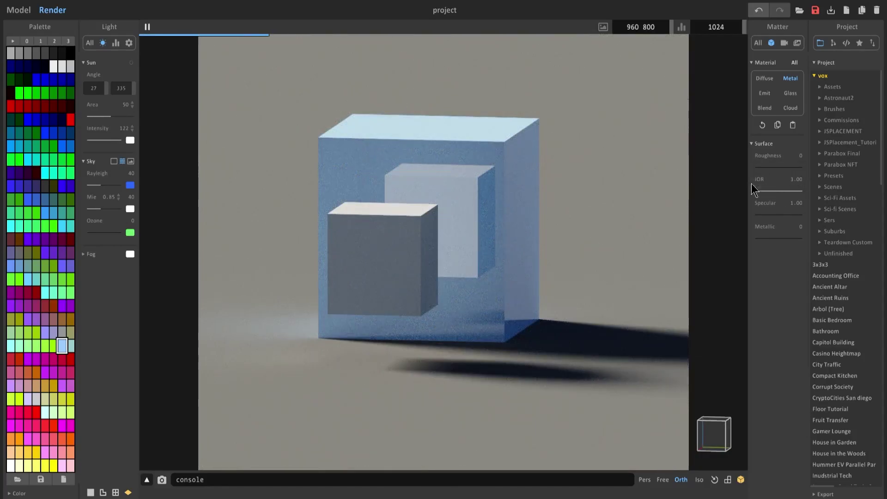
- Raise the blue material's Metallic to 36 and orbit to check the metal
left_click(772, 238)
right_click_drag(535, 225, 523, 205)
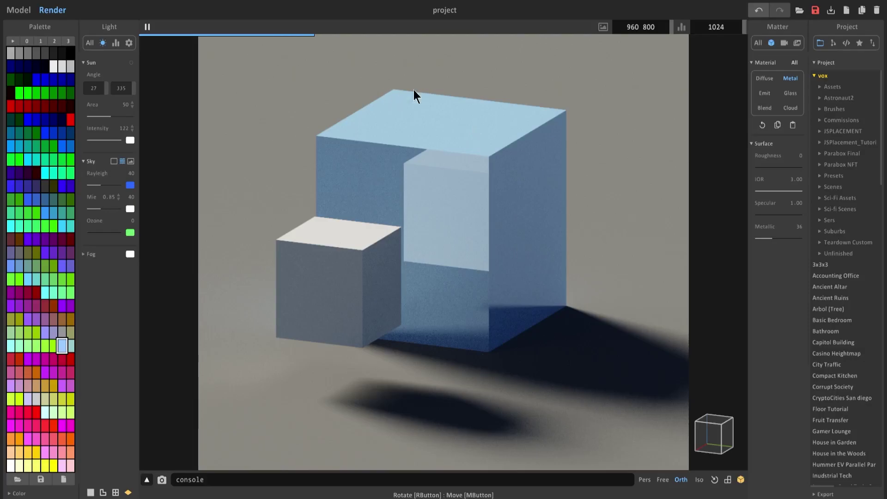
right_click_drag(563, 312, 578, 307)
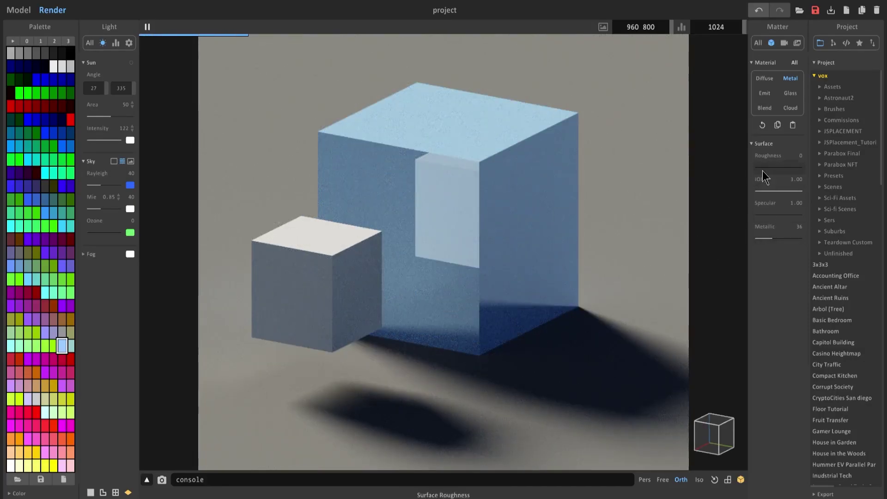
right_click_drag(418, 212, 486, 202)
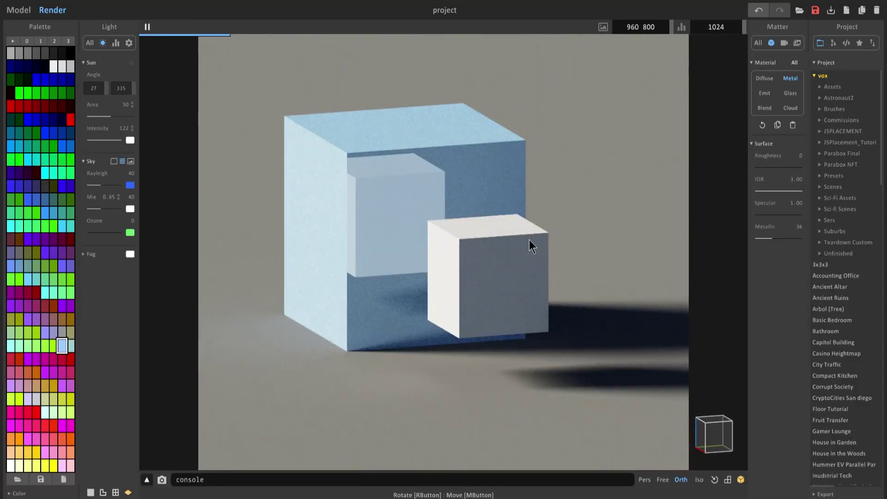
right_click_drag(531, 246, 657, 245)
- Push Metallic from 36 up to 62 and inspect the blue cube from several angles
left_click(785, 239)
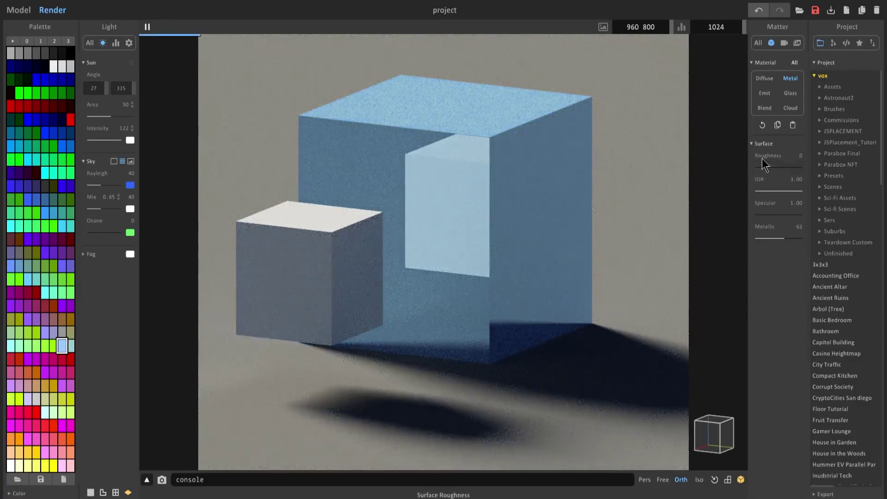
right_click_drag(584, 205, 561, 192)
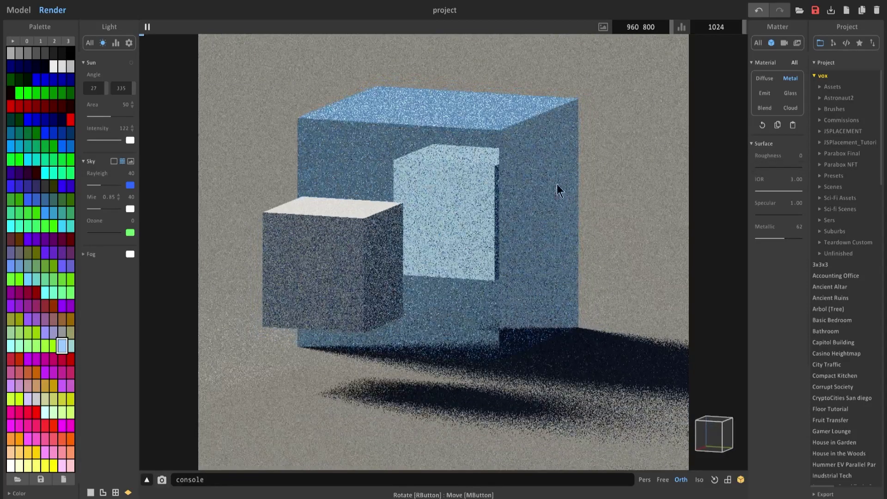
right_click_drag(497, 218, 469, 198)
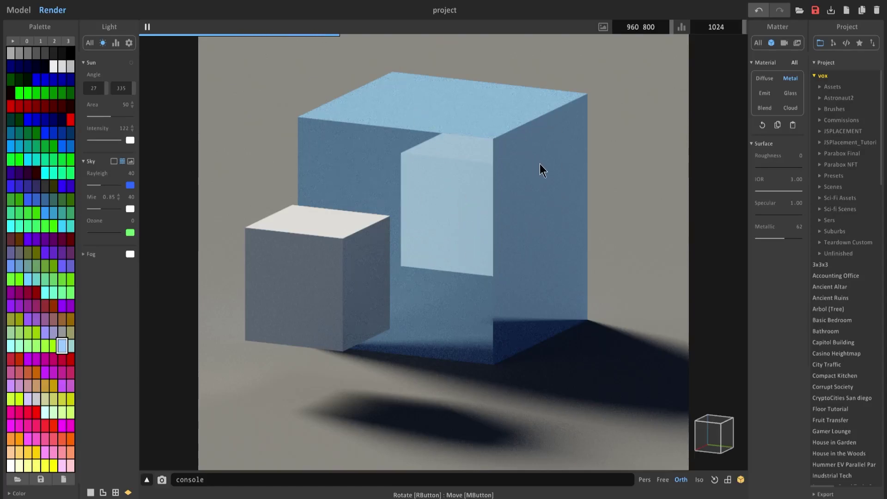
right_click_drag(539, 164, 455, 235)
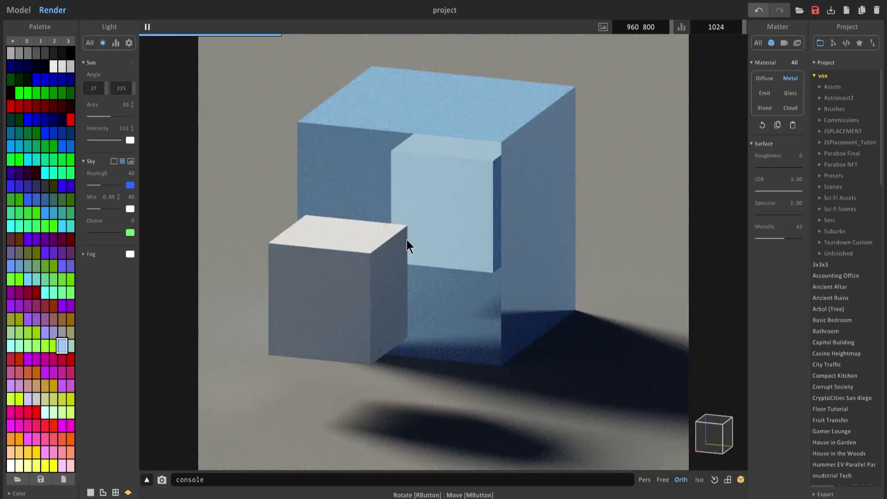
- Raise Roughness from 0 to 66, then to 100, checking the matte finish in the render
left_click_drag(771, 167, 786, 167)
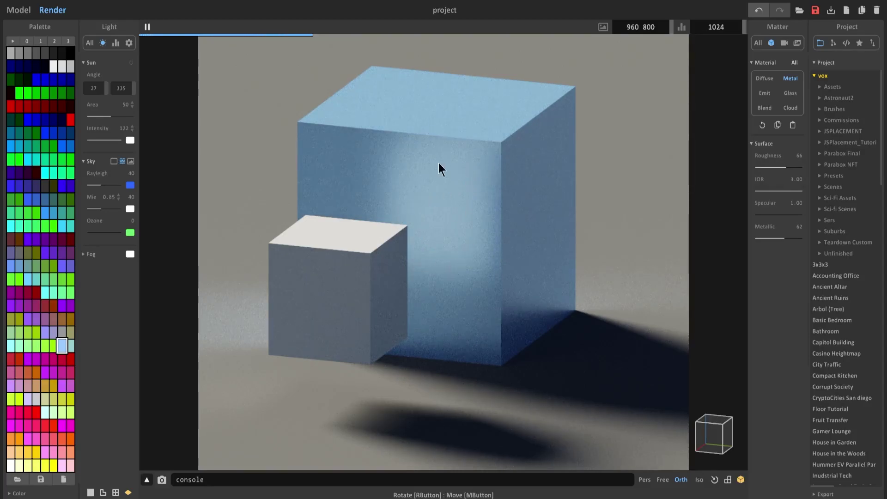
right_click_drag(440, 165, 459, 200)
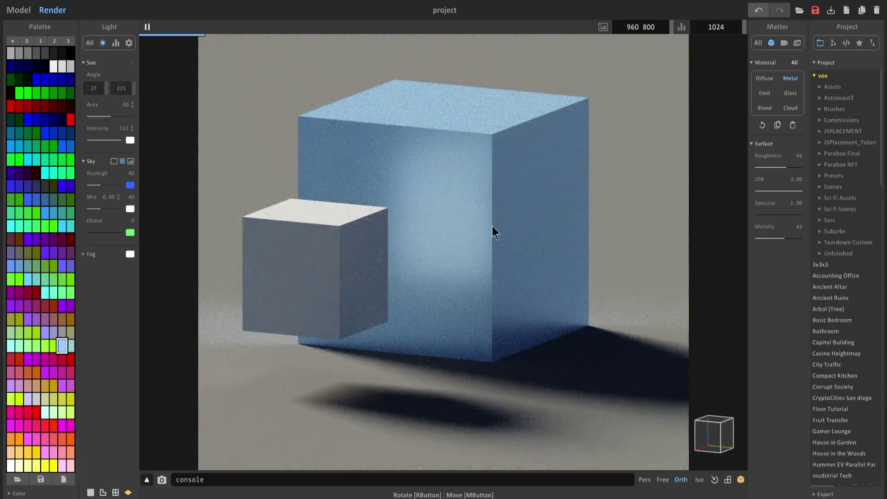
left_click_drag(770, 167, 813, 168)
right_click_drag(441, 206, 231, 229)
scroll(439, 228, "down", 6)
scroll(438, 251, "up", 3)
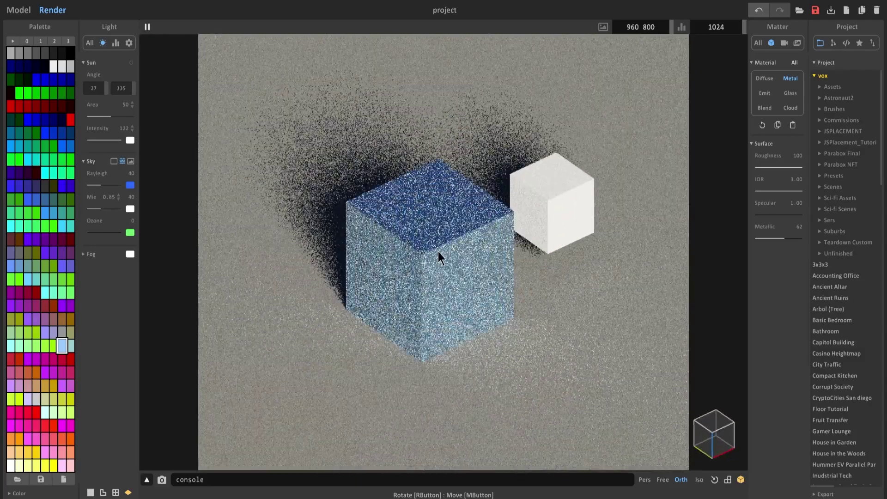
middle_click_drag(438, 251, 450, 252)
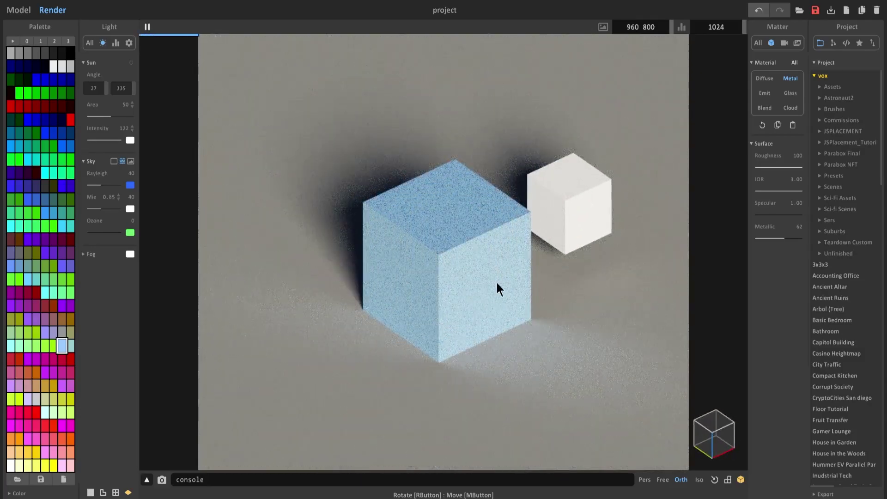
- Lower IOR from 3.00 to about 1.21 and raise Specular from 1.00 to 1.99
right_click_drag(497, 282, 364, 270)
scroll(364, 271, "up", 2)
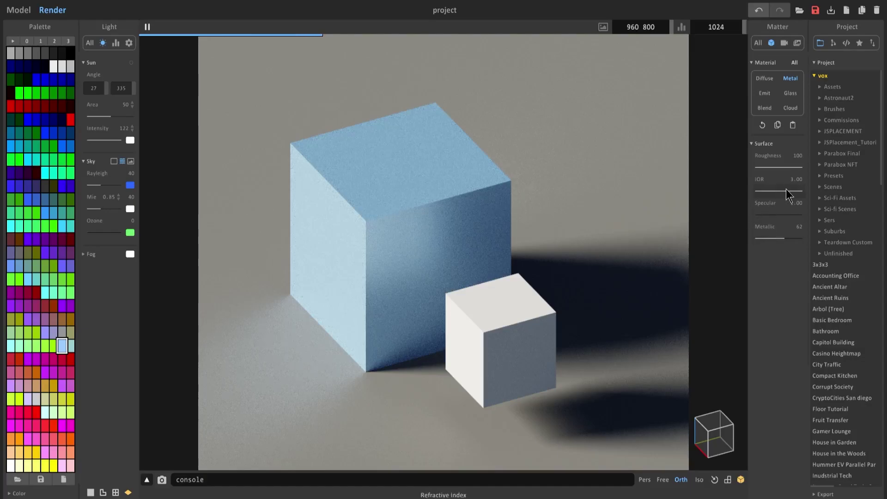
left_click_drag(786, 190, 762, 192)
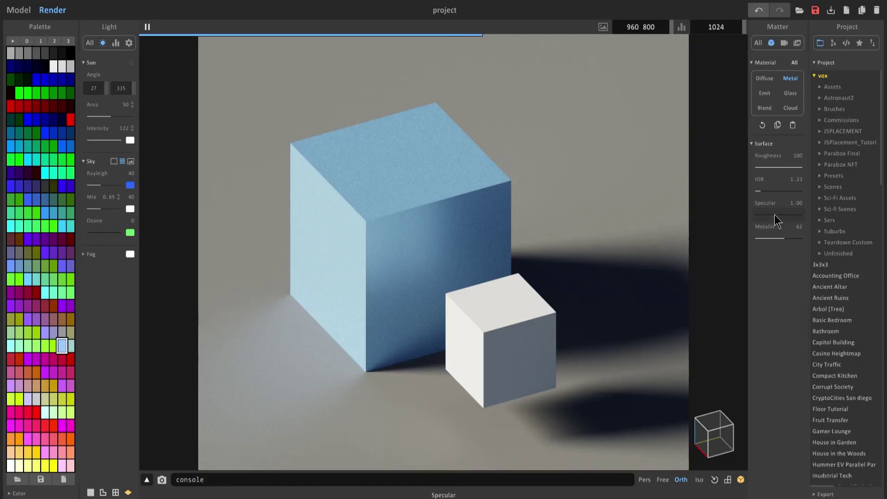
left_click_drag(775, 214, 802, 216)
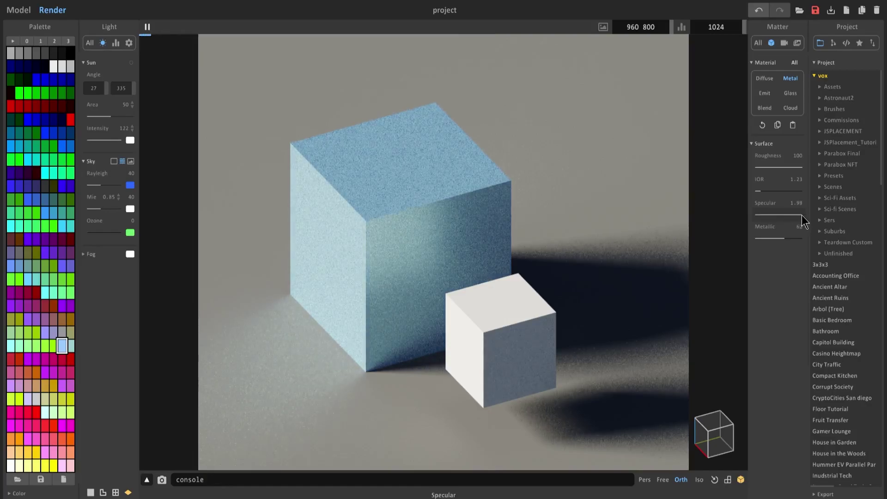
right_click_drag(419, 231, 359, 219)
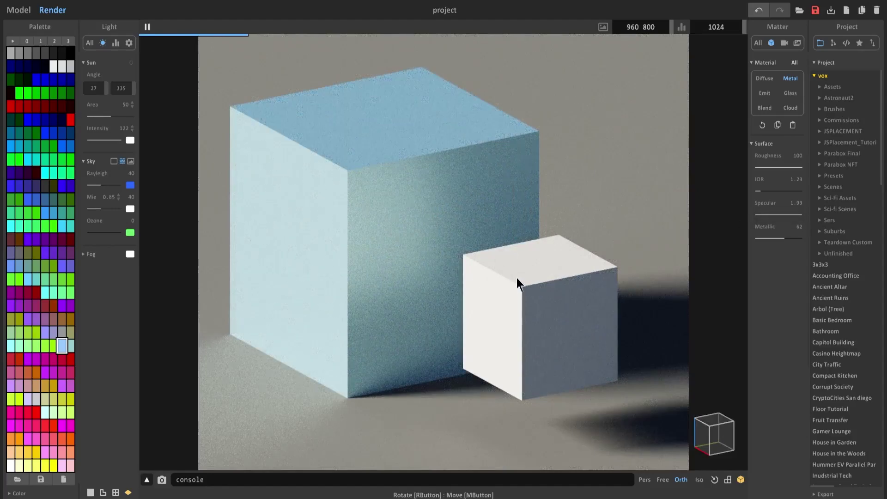
- Undo the Specular change, reverting it to 1.00
right_click_drag(394, 202, 390, 211)
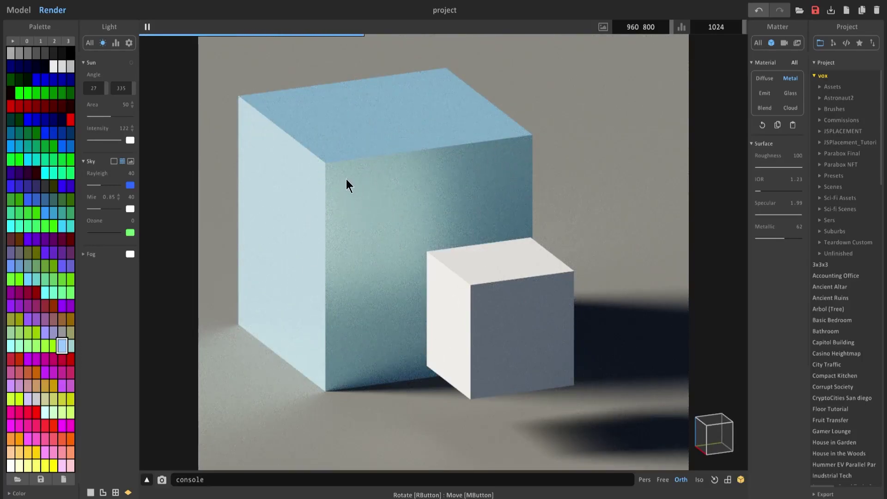
right_click_drag(339, 178, 389, 218)
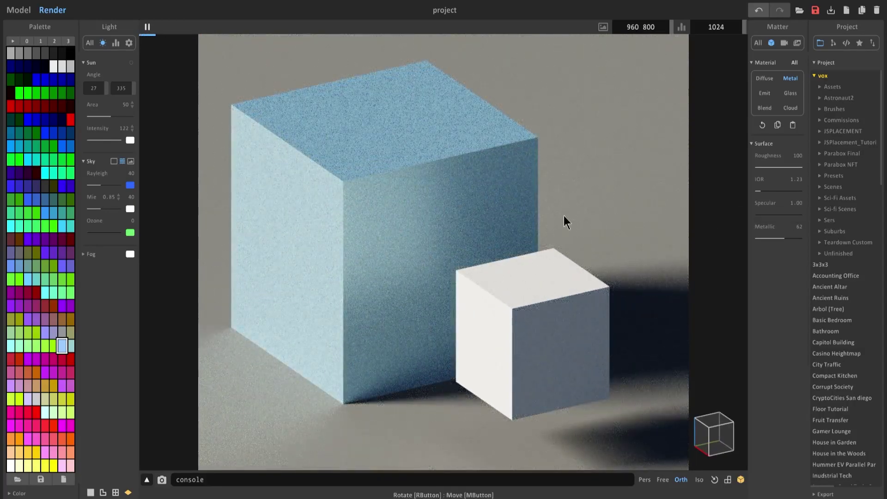
key("ctrl+z")
right_click_drag(382, 223, 422, 264)
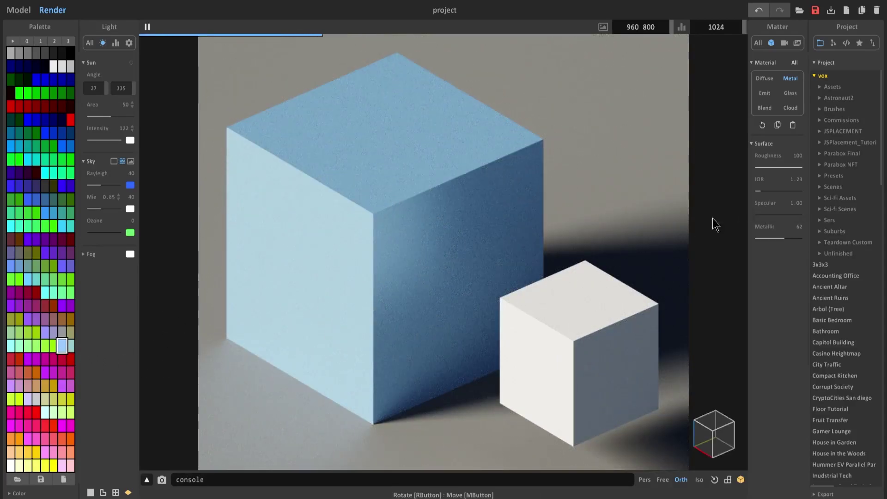
- Set Specular to 1.90 and orbit to review both cubes from a higher view
left_click_drag(792, 213, 797, 211)
right_click_drag(535, 289, 680, 234)
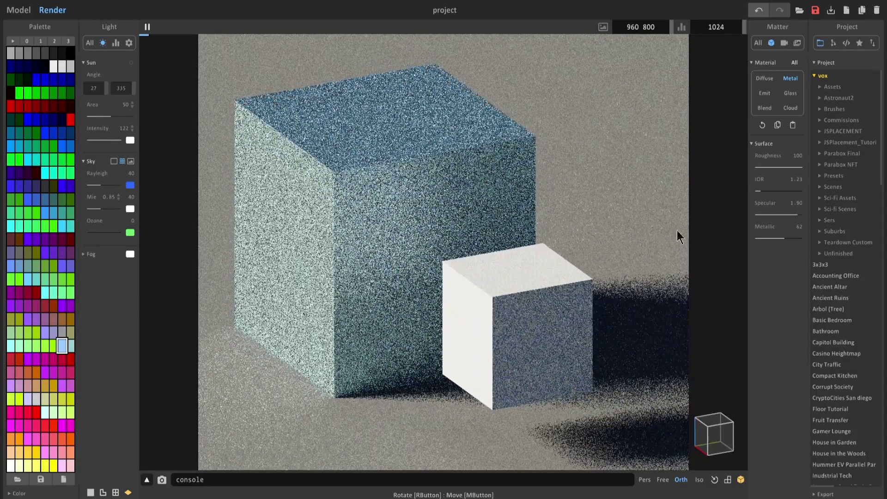
right_click_drag(492, 275, 339, 182)
right_click_drag(341, 151, 416, 161)
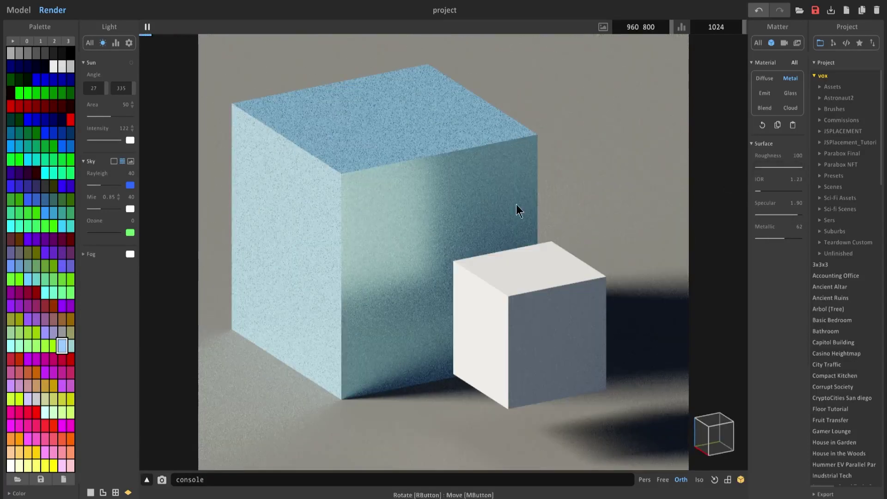
right_click_drag(517, 210, 488, 254)
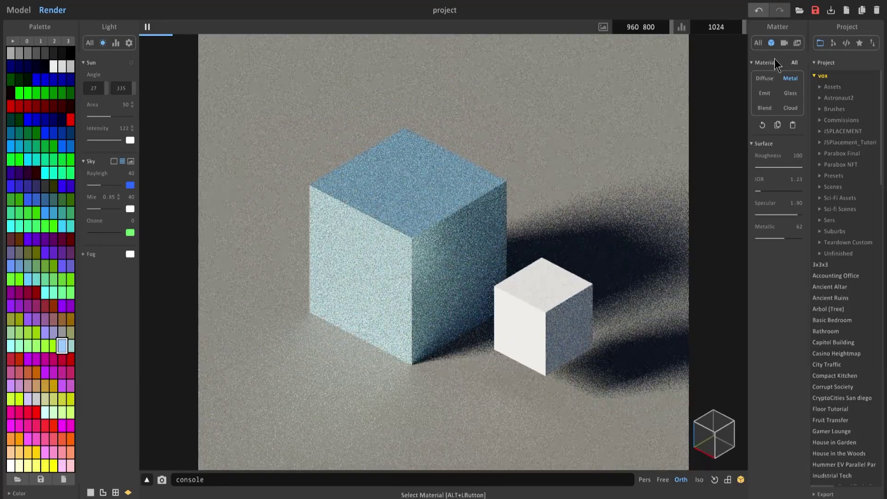